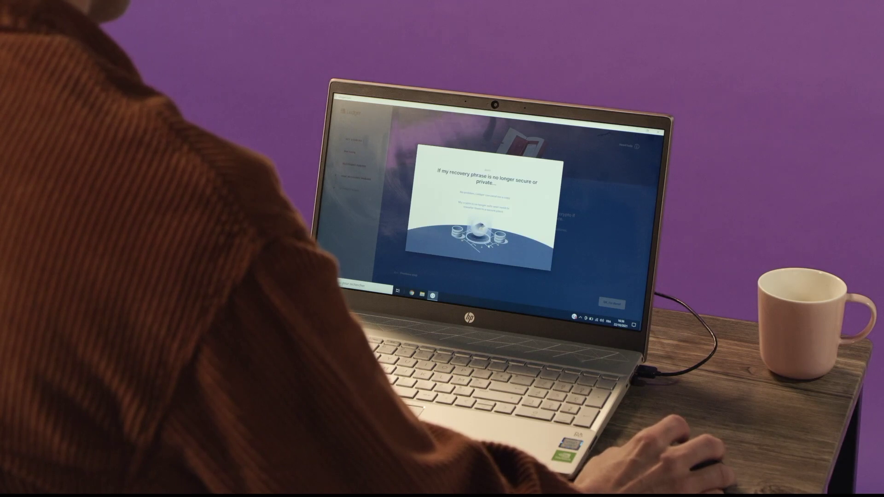
# Pick the correct option for the final recovery-phrase quiz question to reach Congrats.
pyautogui.click(489, 210)
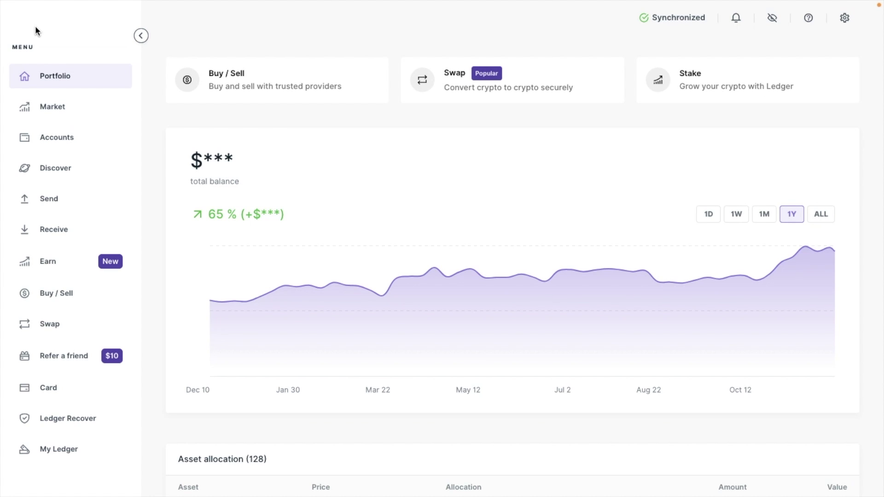
# Go to My Ledger, which reports 'Your device is locked' for the Nano X.
pyautogui.click(59, 455)
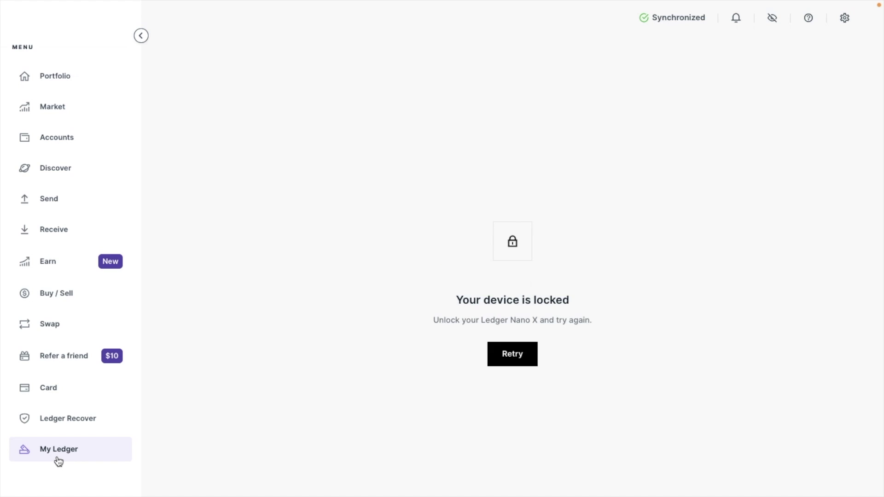
# Retry with the unlocked Nano X, browse the app catalog, and begin adding a Bitcoin account.
pyautogui.click(513, 362)
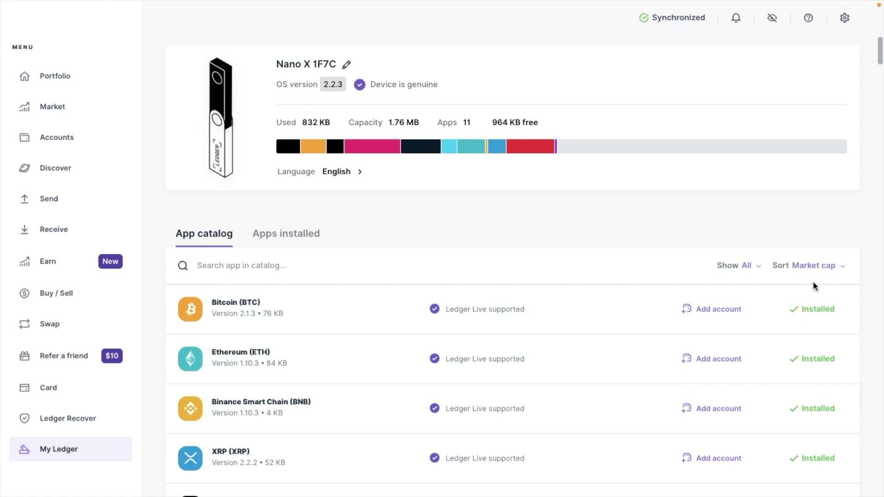
pyautogui.scroll(-4, 834, 327)
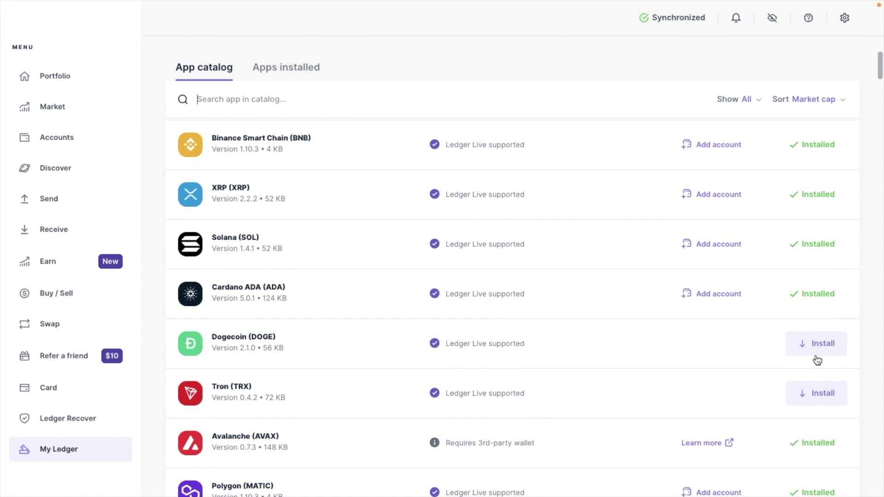
pyautogui.scroll(4, 697, 333)
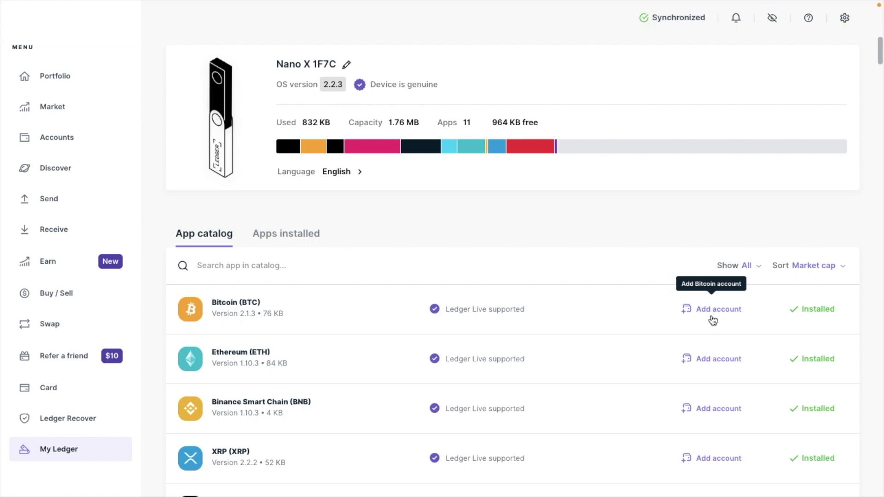
pyautogui.click(713, 319)
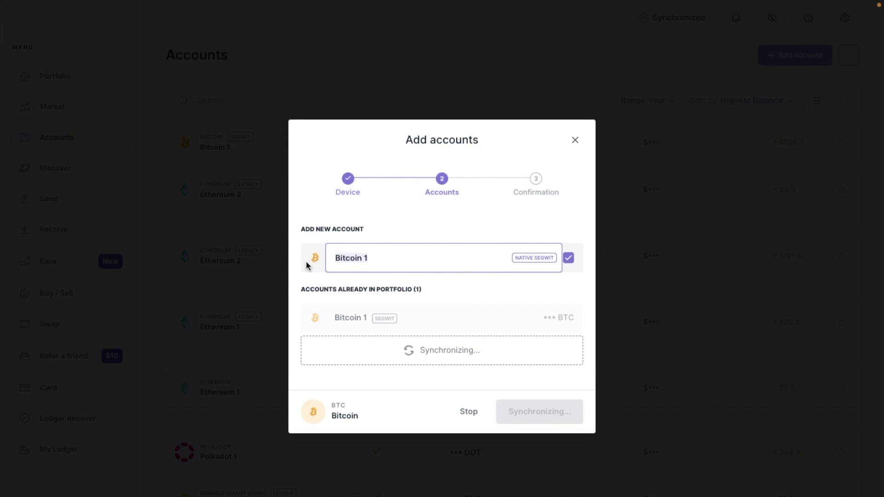
# Name the new native SegWit Bitcoin account 'Bitcoin Trading' and add it.
pyautogui.write('Bitcoin Trading')
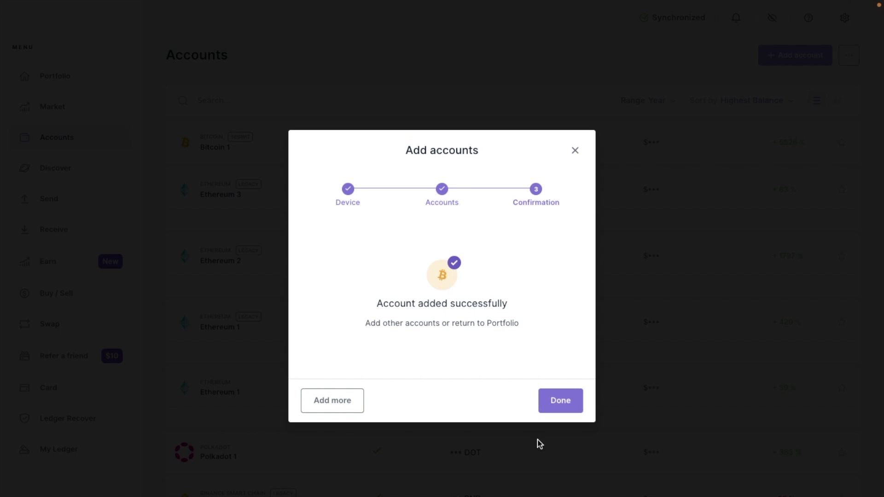
pyautogui.click(566, 408)
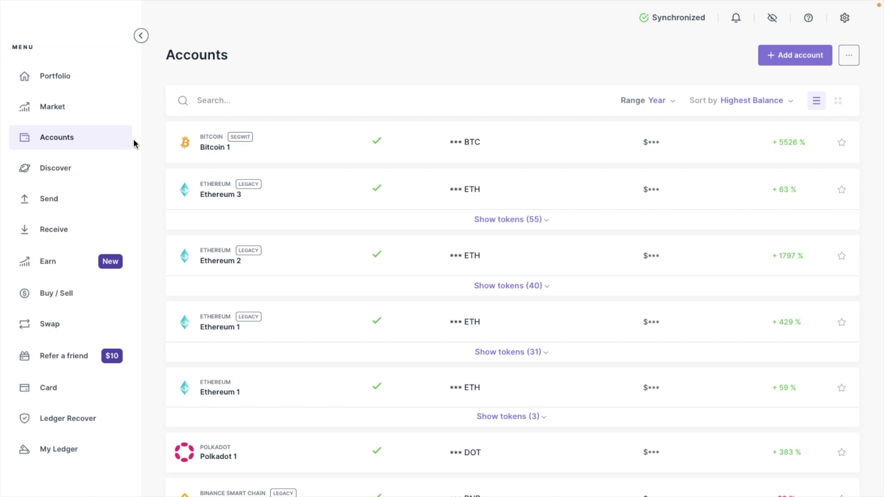
# Search the accounts for 'bitcoin' and open the Bitcoin Trading account.
pyautogui.click(236, 99)
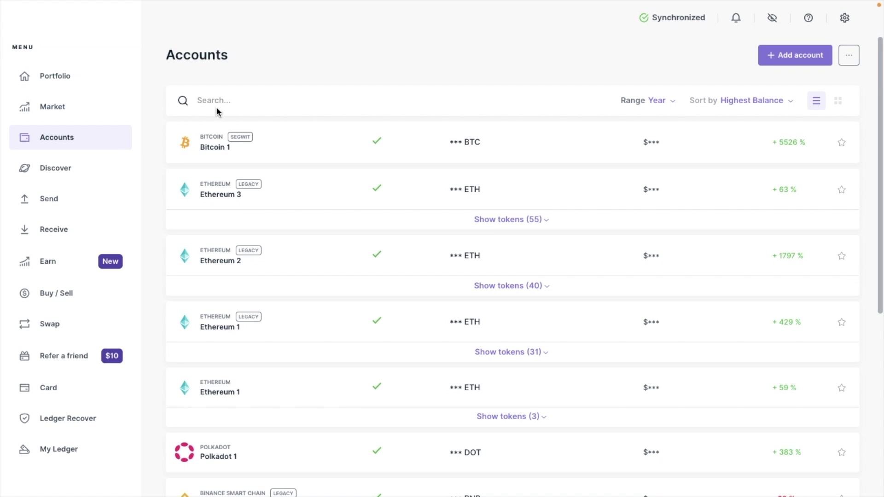
pyautogui.write('bitcoin')
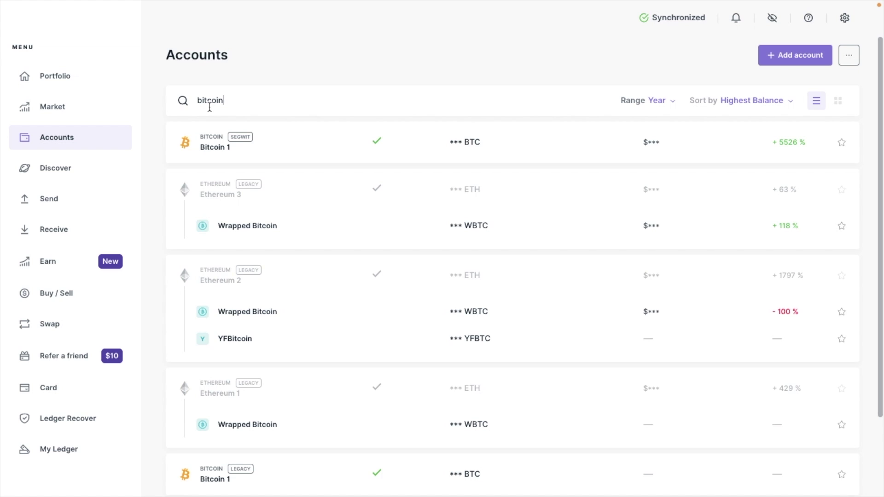
pyautogui.scroll(-5, 298, 247)
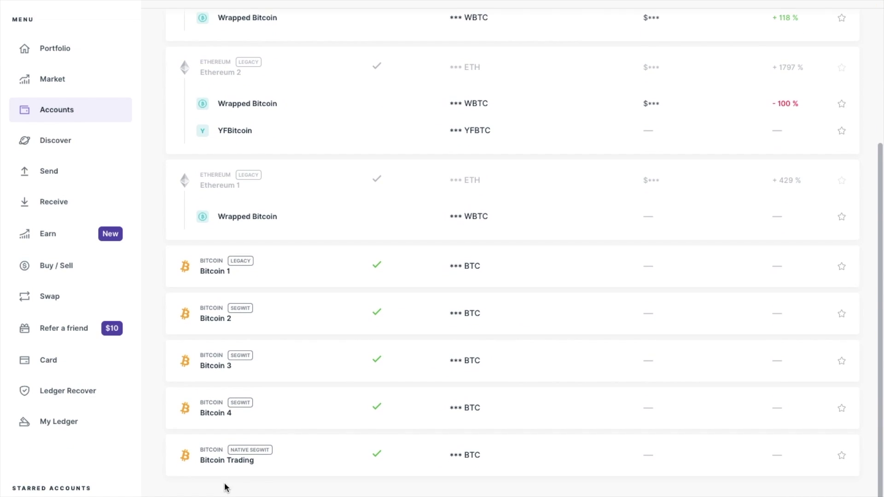
pyautogui.click(430, 460)
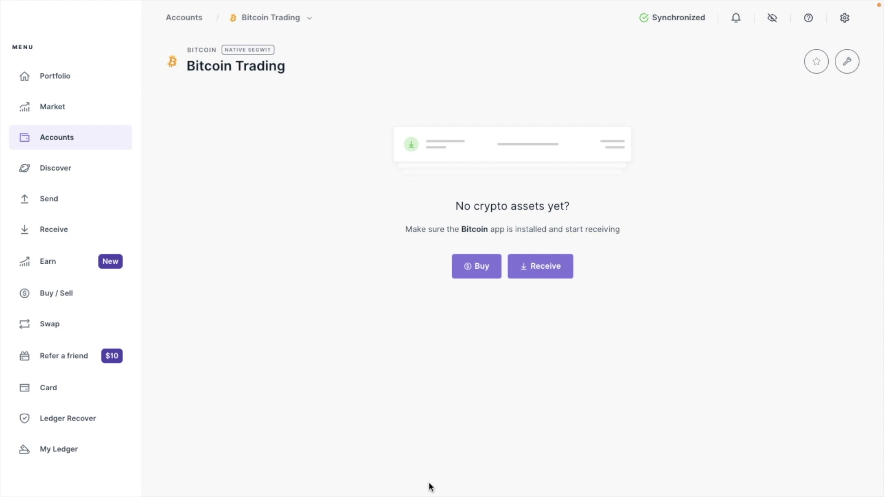
# Copy the Bitcoin Trading receive address, view its QR code, and finish after device verification.
pyautogui.click(553, 279)
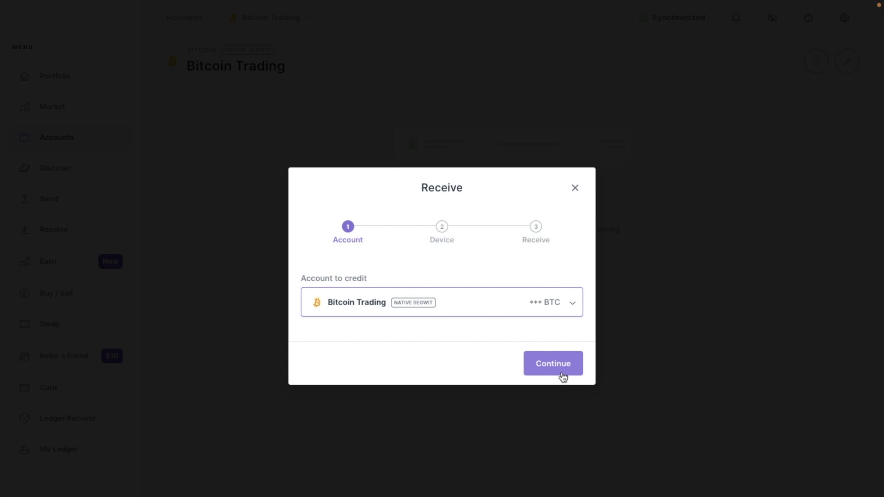
pyautogui.click(553, 363)
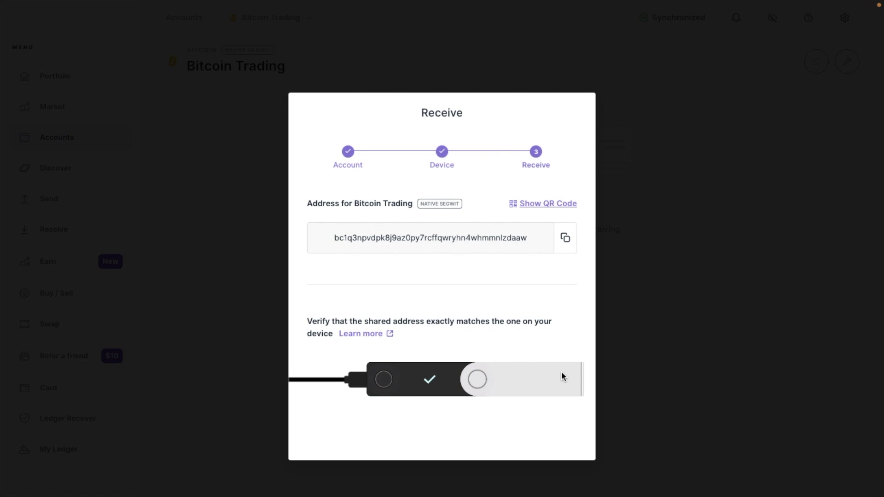
pyautogui.click(566, 239)
pyautogui.click(557, 204)
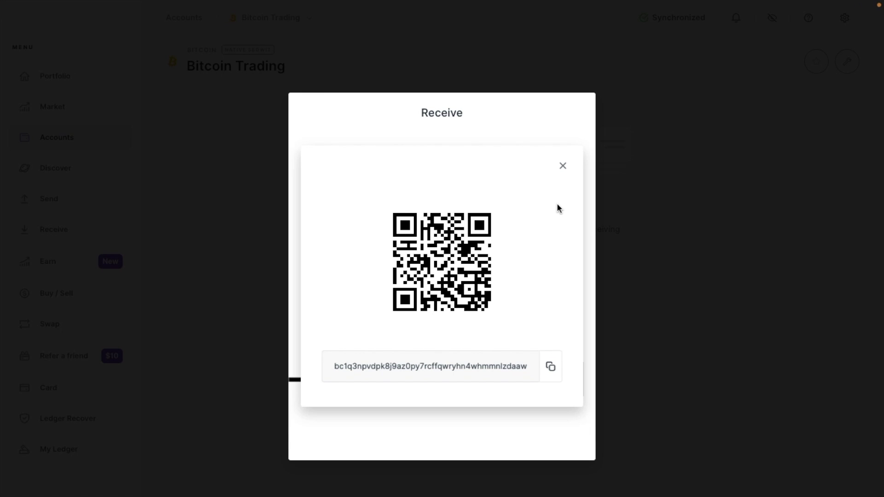
pyautogui.click(563, 166)
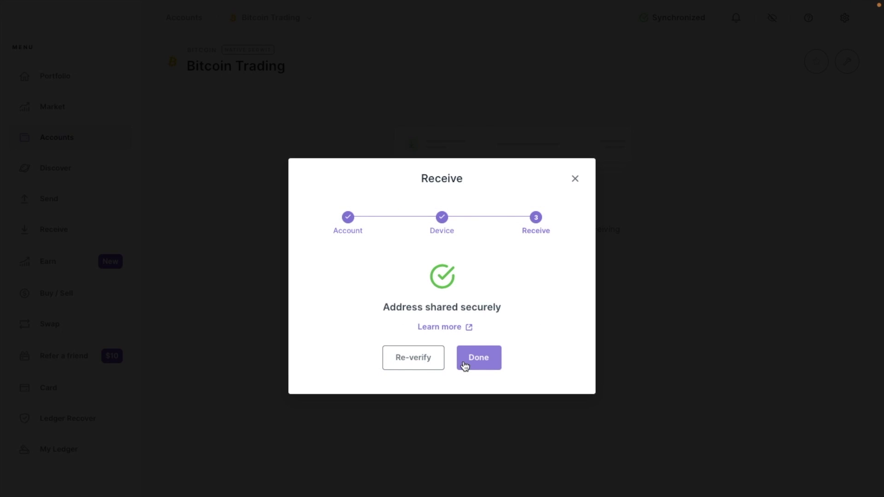
pyautogui.click(464, 366)
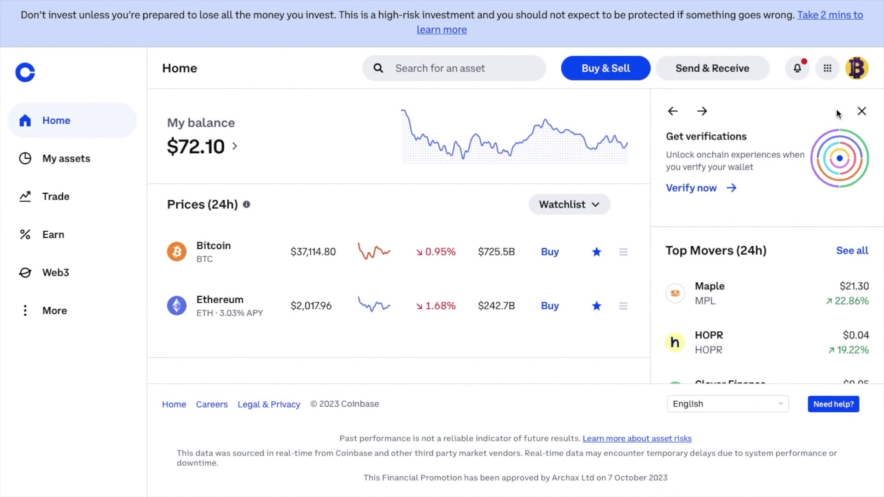
# Fill in a $20 BTC send to the pasted Ledger address with note 'Bitcoin Trading Ledger'.
pyautogui.click(725, 78)
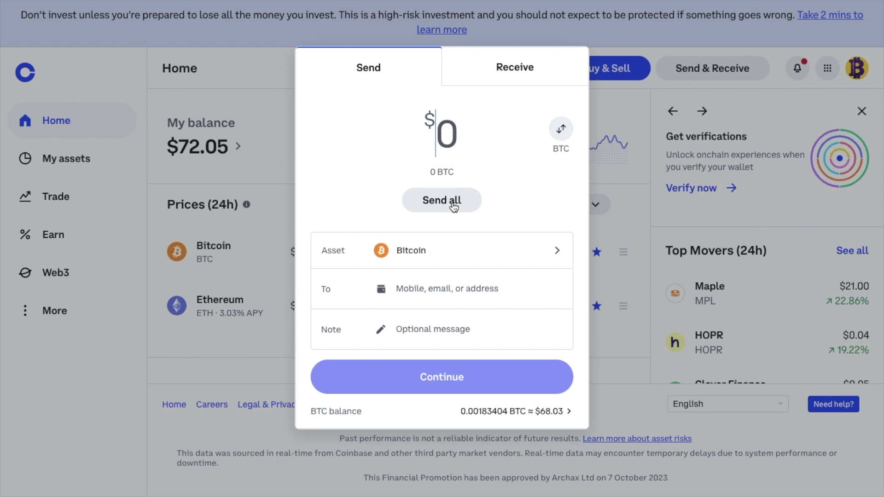
pyautogui.press('BackSpace')
pyautogui.write('20')
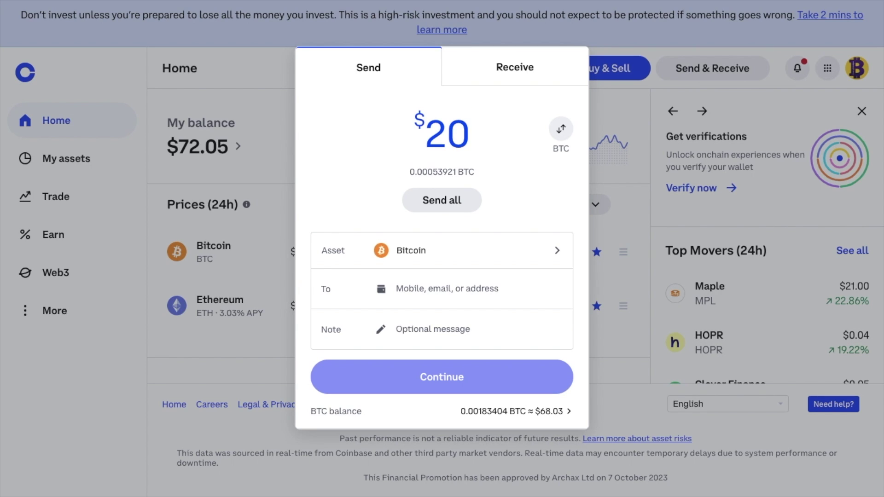
pyautogui.click(426, 286)
pyautogui.hotkey('ctrl', 'v')
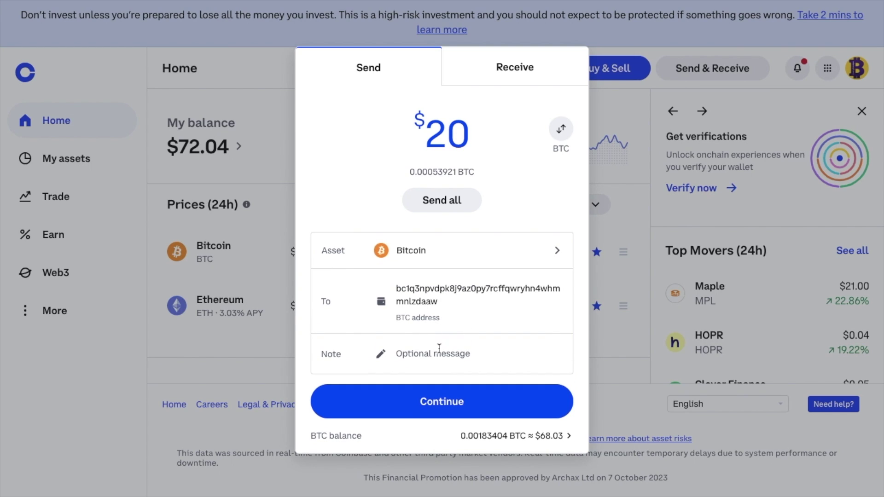
pyautogui.click(437, 354)
pyautogui.write('Bitcoin Trading Ledger')
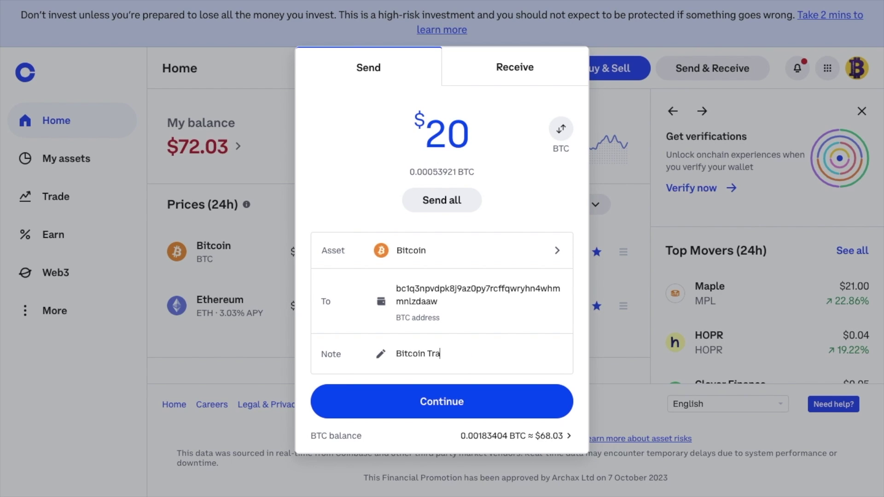
pyautogui.click(453, 402)
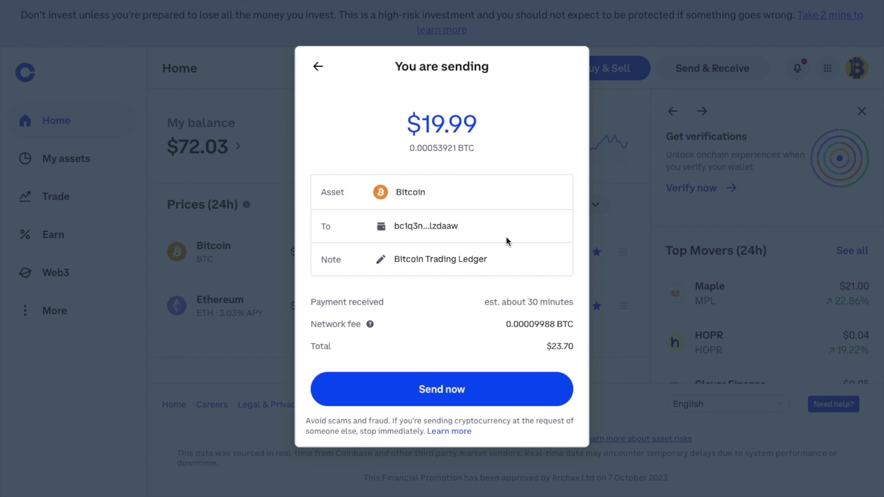
# Review the network fee explanation and send the 0.00053921 BTC (about $19.98).
pyautogui.click(370, 325)
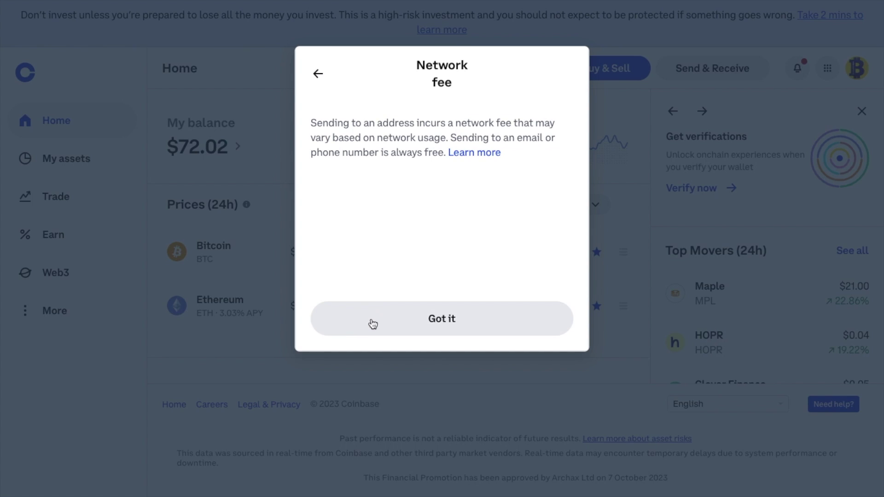
pyautogui.click(371, 324)
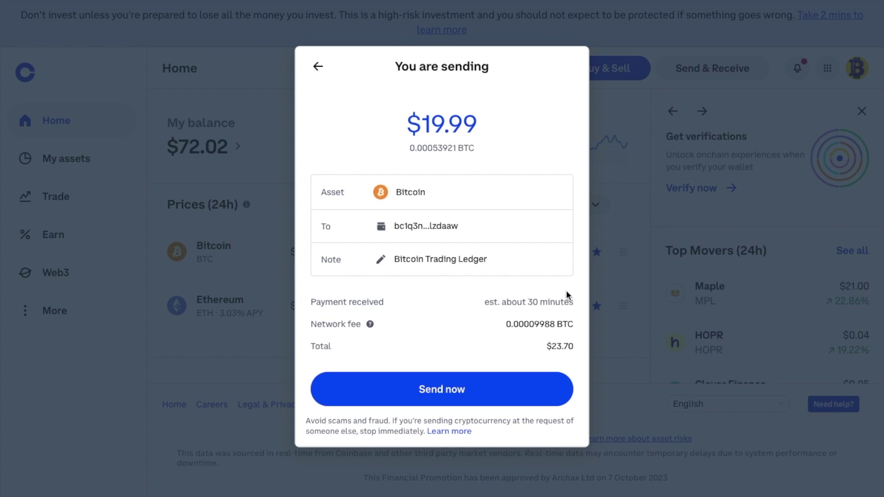
pyautogui.click(551, 397)
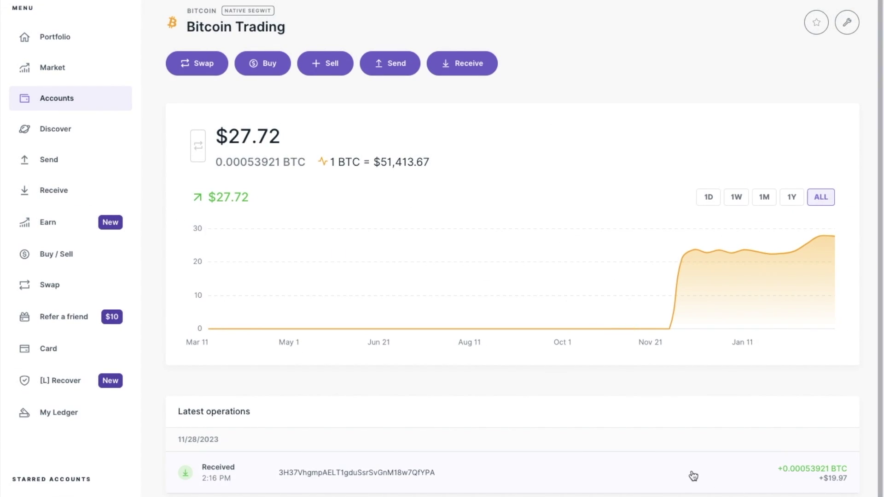
# View the details of the 0.00053921 BTC Received operation, then close the panel.
pyautogui.scroll(-1, 693, 475)
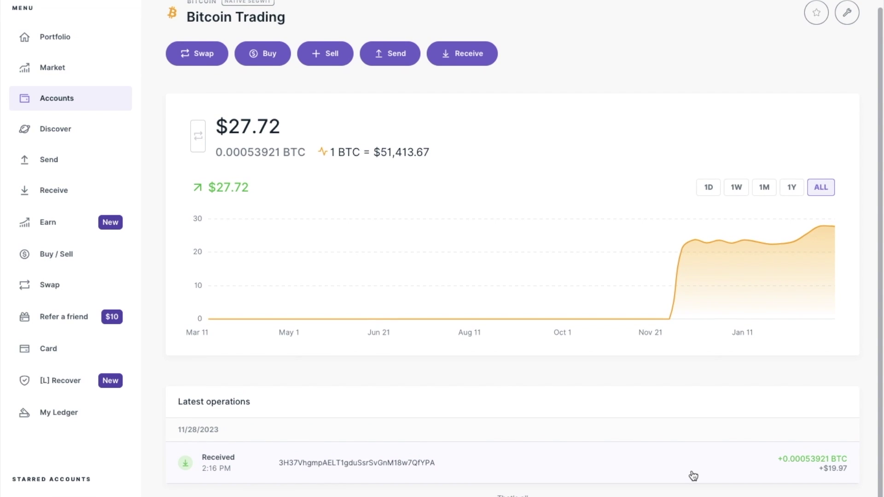
pyautogui.click(669, 456)
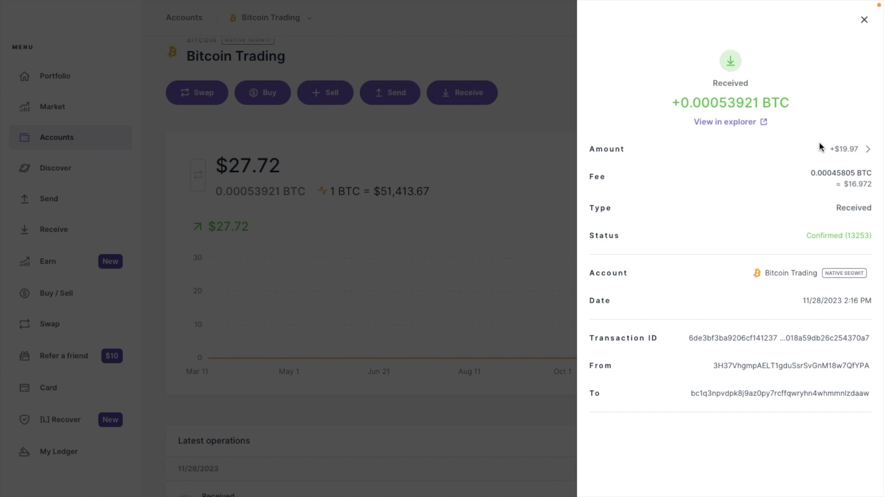
pyautogui.click(863, 22)
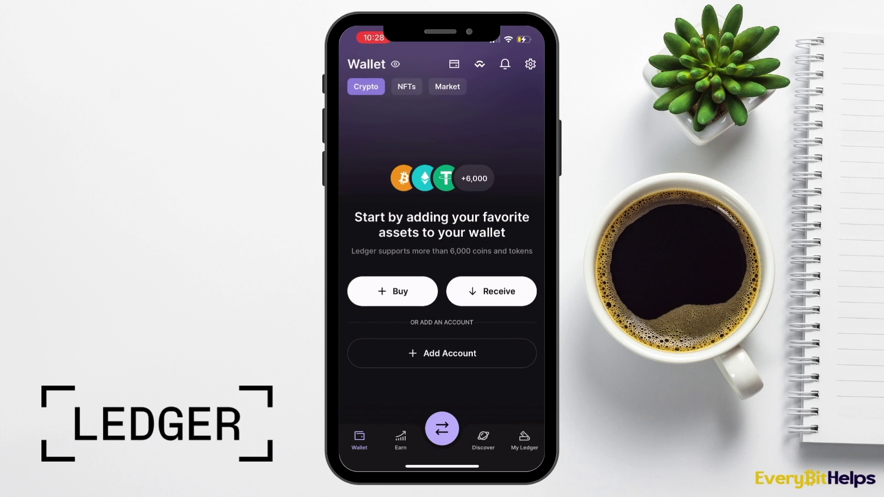
# From the empty mobile Wallet home, start receiving crypto.
pyautogui.click(491, 291)
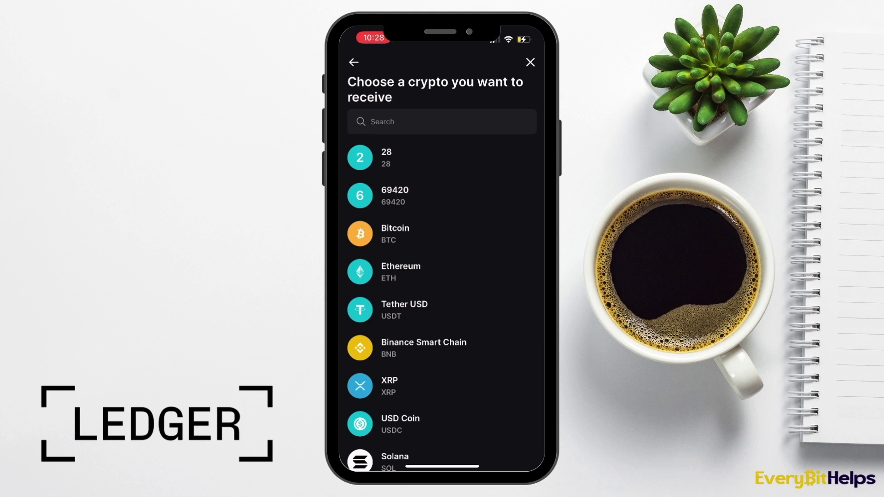
# Choose Ethereum, select the Ethereum 2 account, and copy its receive address.
pyautogui.click(401, 271)
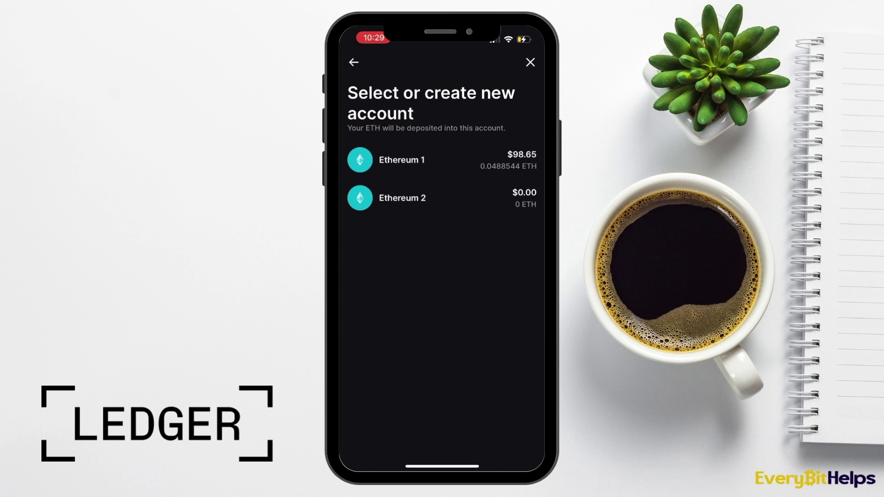
pyautogui.click(402, 197)
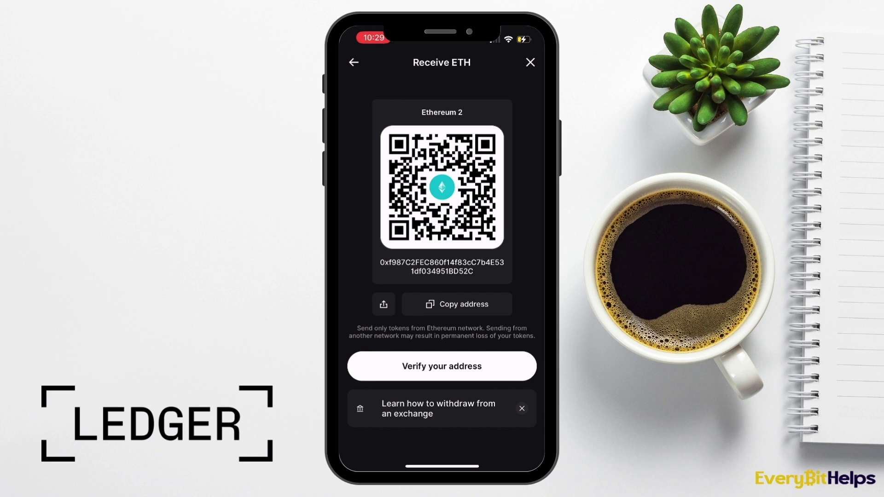
pyautogui.click(456, 304)
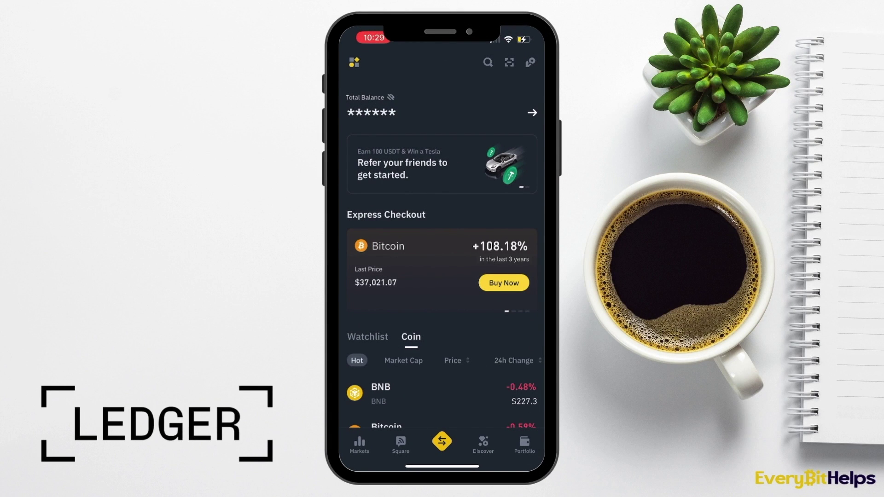
# Start a Binance withdrawal from the portfolio and select Ethereum (ETH) as the coin.
pyautogui.click(524, 444)
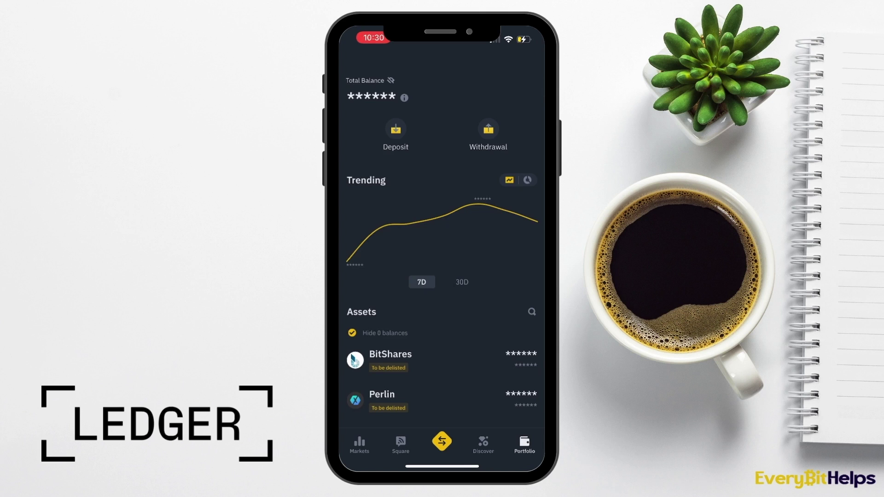
pyautogui.click(488, 133)
pyautogui.click(393, 118)
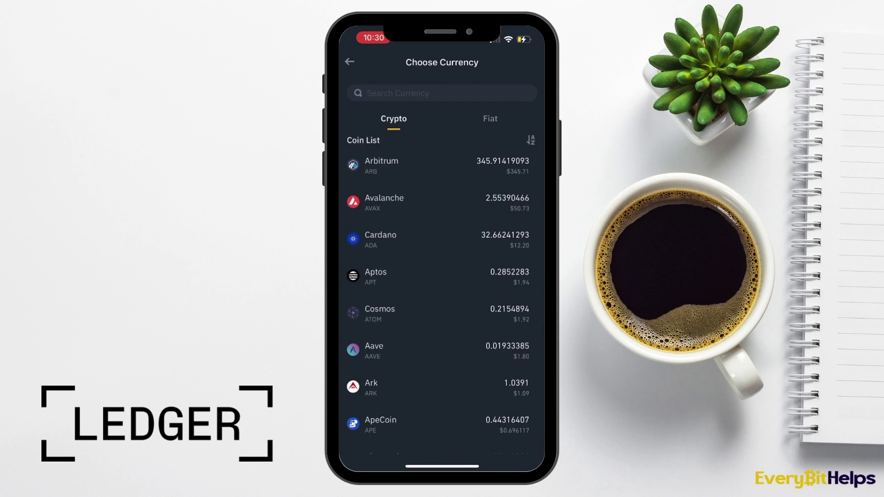
pyautogui.click(399, 93)
pyautogui.write('ETH')
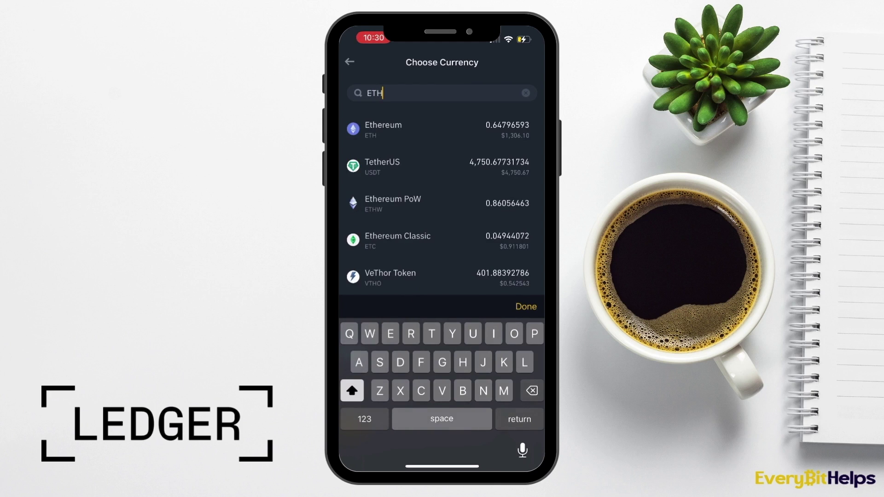
pyautogui.click(415, 129)
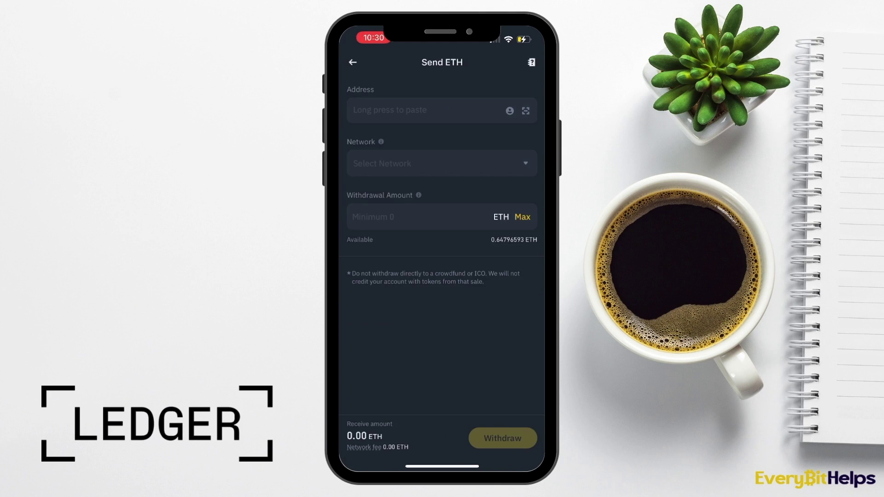
# Withdraw 0.01 ETH over Ethereum (ERC20) to the pasted Ledger receiving address.
pyautogui.click(450, 103)
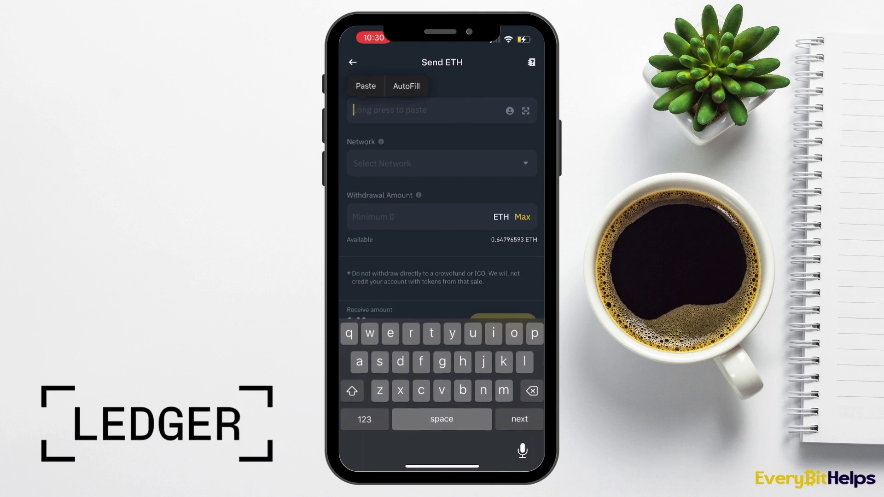
pyautogui.click(366, 86)
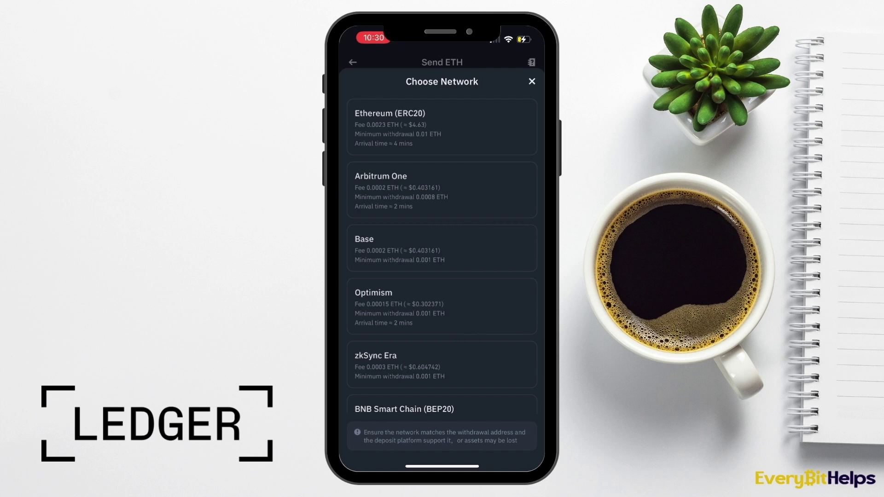
pyautogui.click(442, 127)
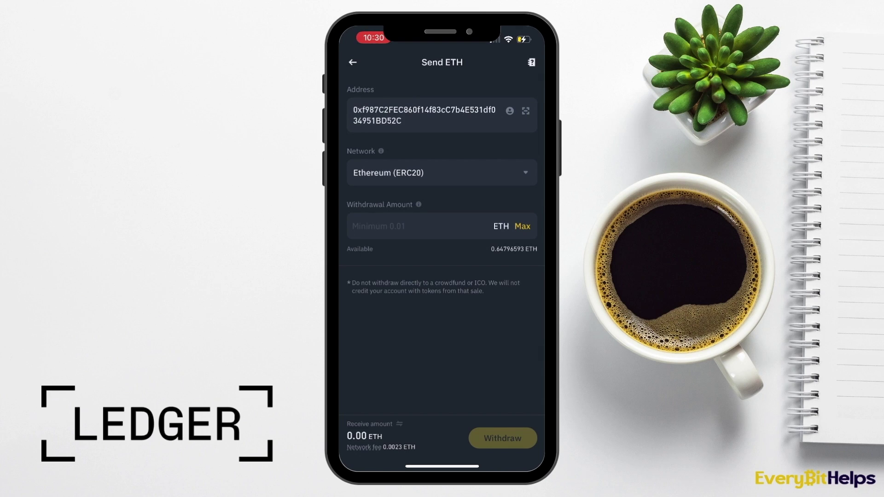
pyautogui.click(368, 226)
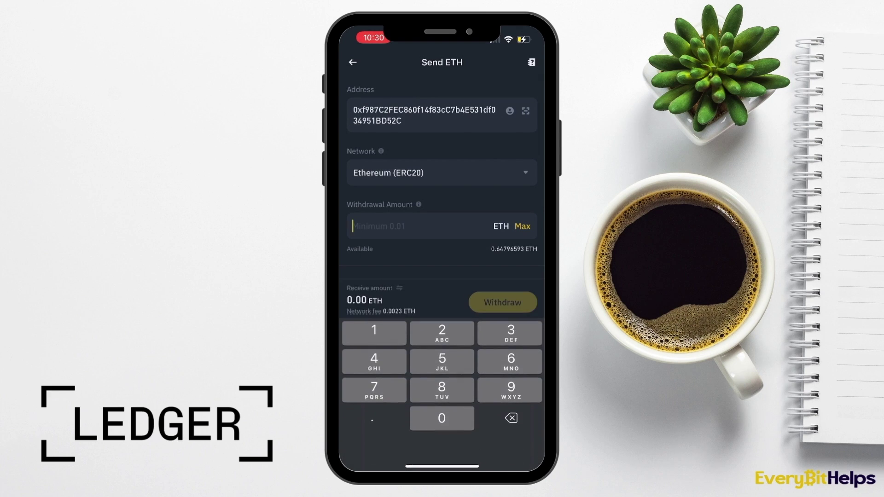
pyautogui.write('0.01')
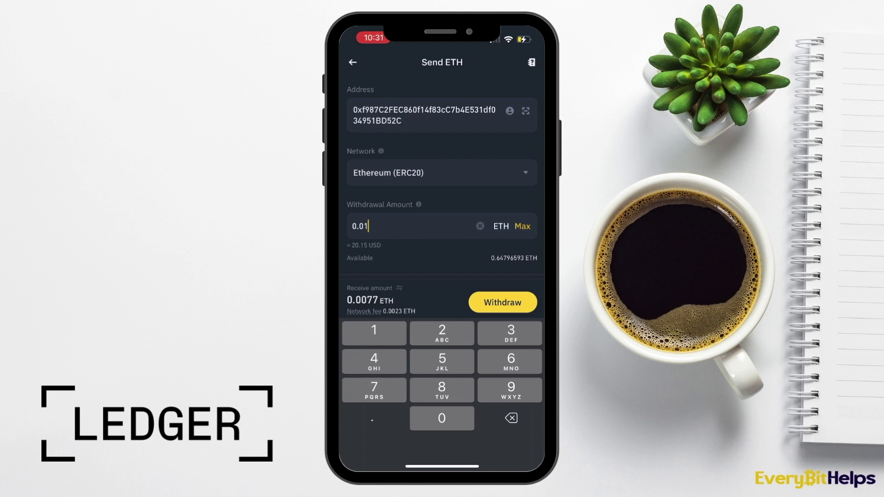
pyautogui.click(502, 303)
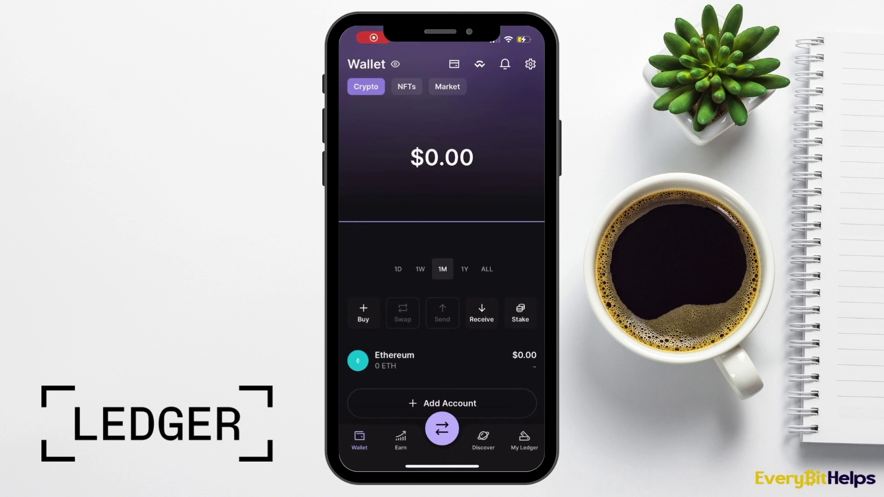
# Refresh the mobile Wallet to show 0.0077 ETH ($15.50) and view the Ethereum holdings.
pyautogui.moveTo(442, 156); pyautogui.dragTo(442, 336)
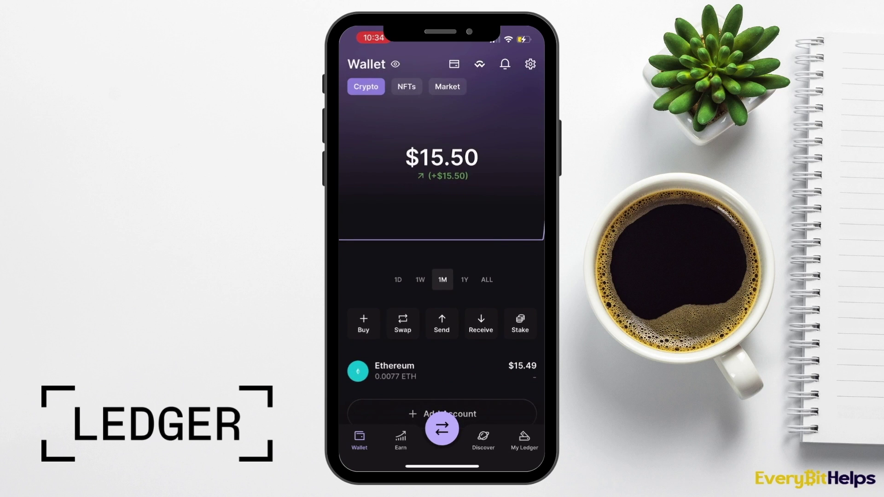
pyautogui.click(395, 370)
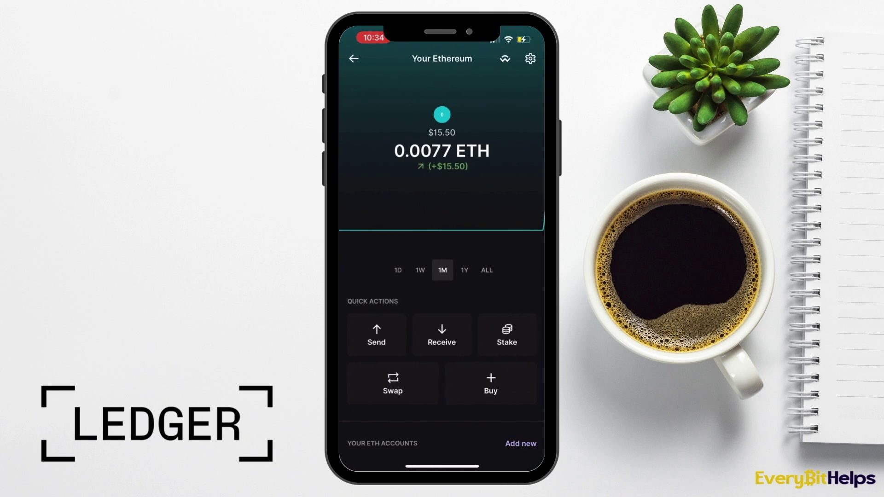